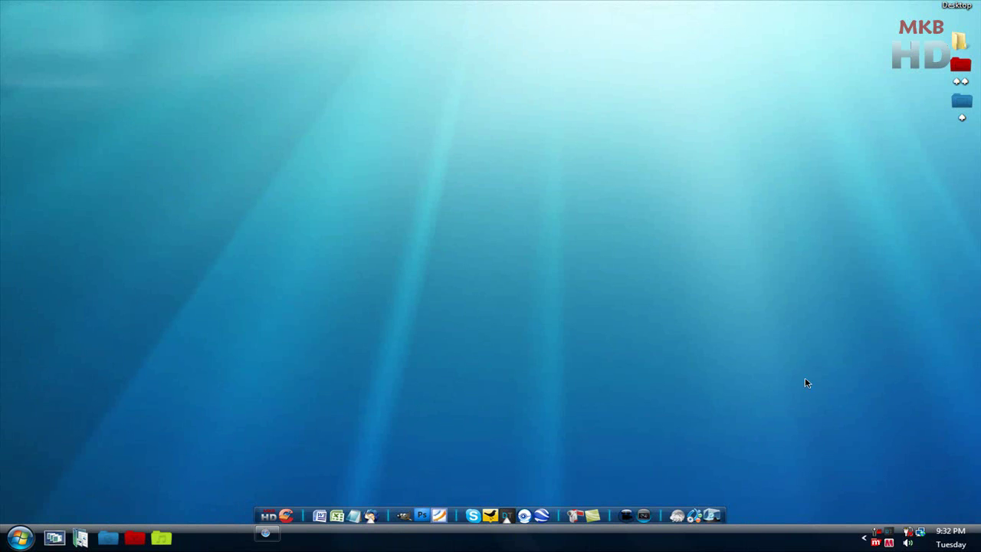
# Bring the mail.com browser back and open the free email account signup form
pyautogui.click(267, 536)
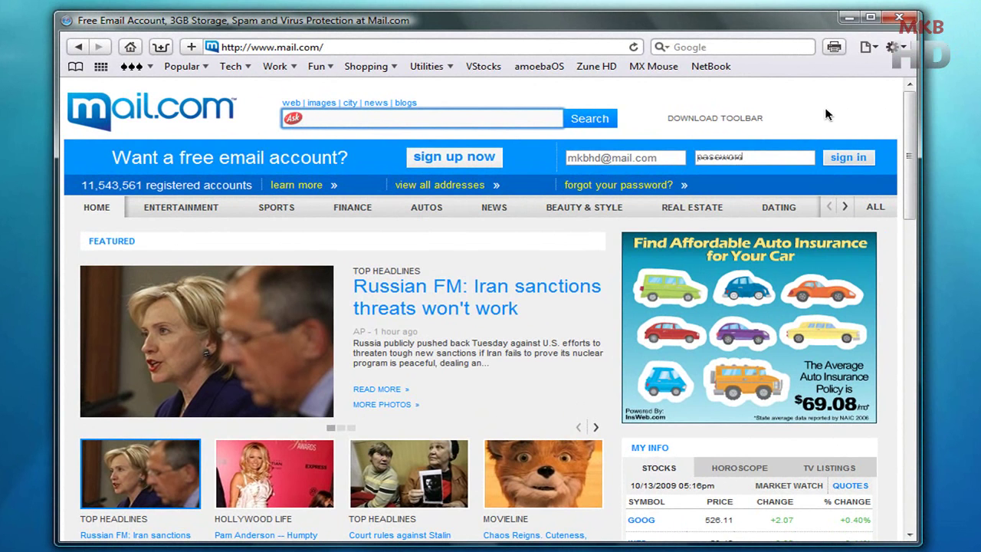
pyautogui.click(458, 162)
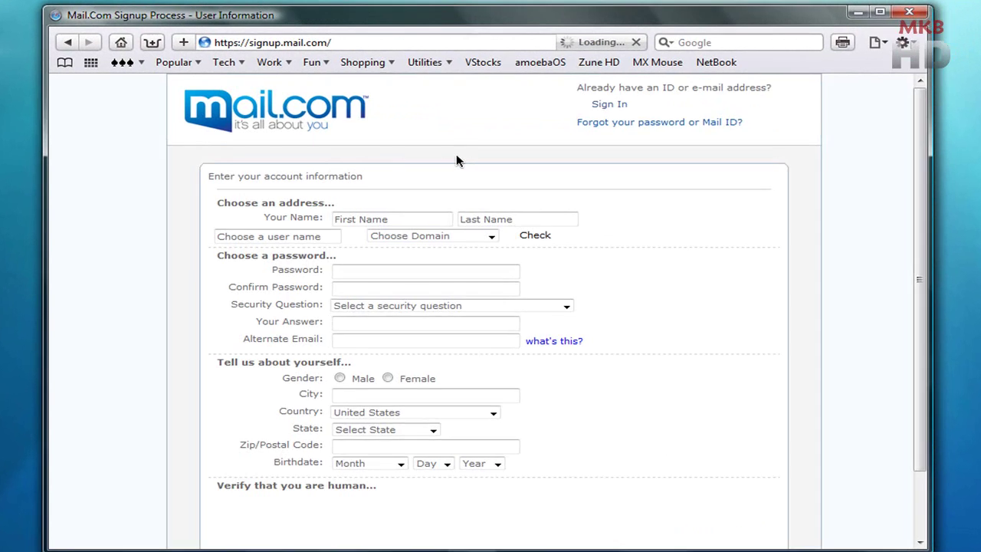
pyautogui.scroll(3, 706, 222)
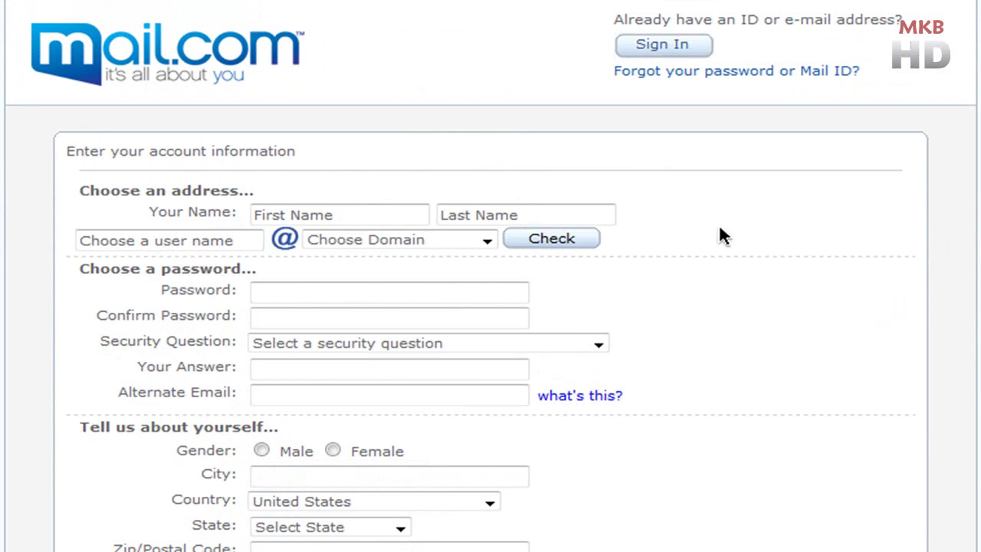
# Enter 'Name' as both first and last name, then open the Choose Domain list
pyautogui.click(349, 216)
pyautogui.write('Name')
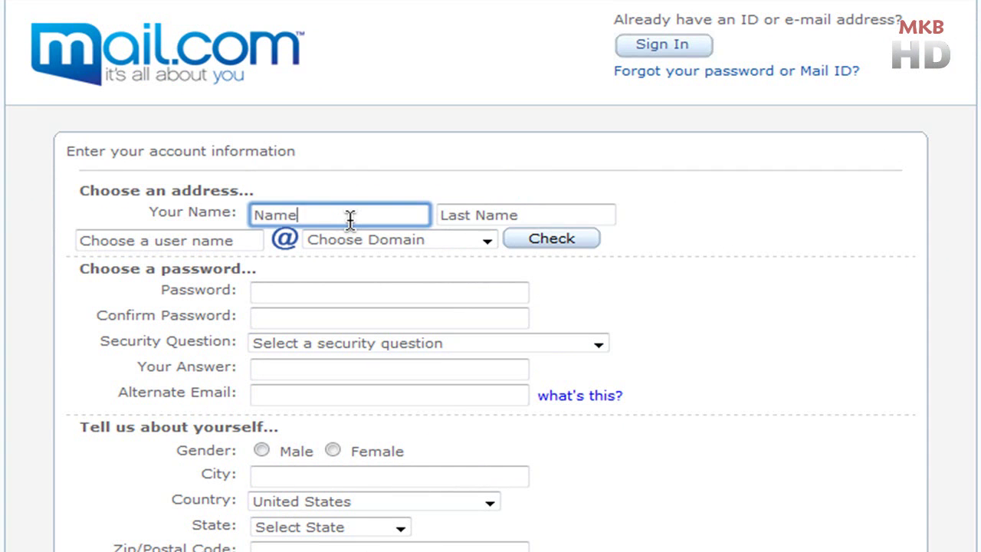
pyautogui.press('Tab')
pyautogui.write('Name')
pyautogui.press('Tab')
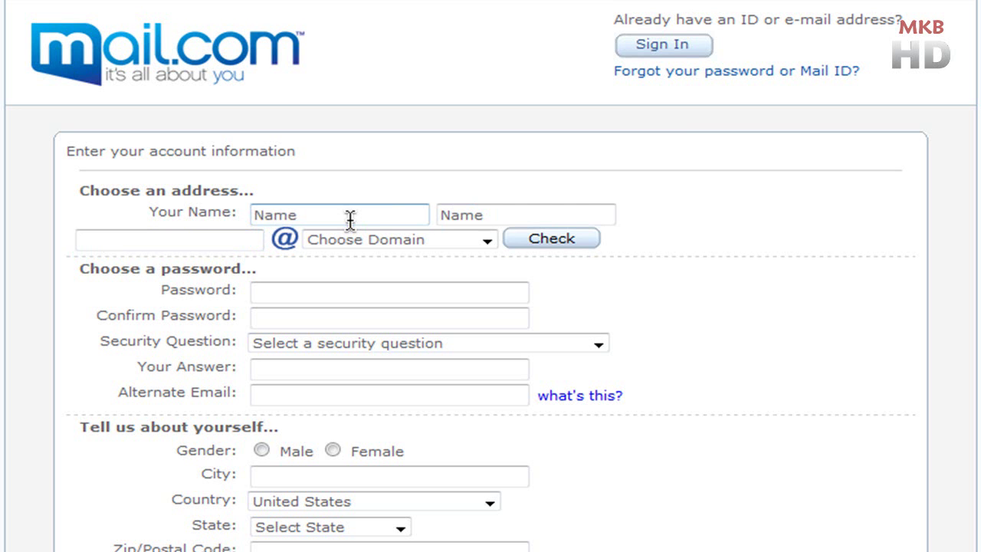
pyautogui.click(459, 239)
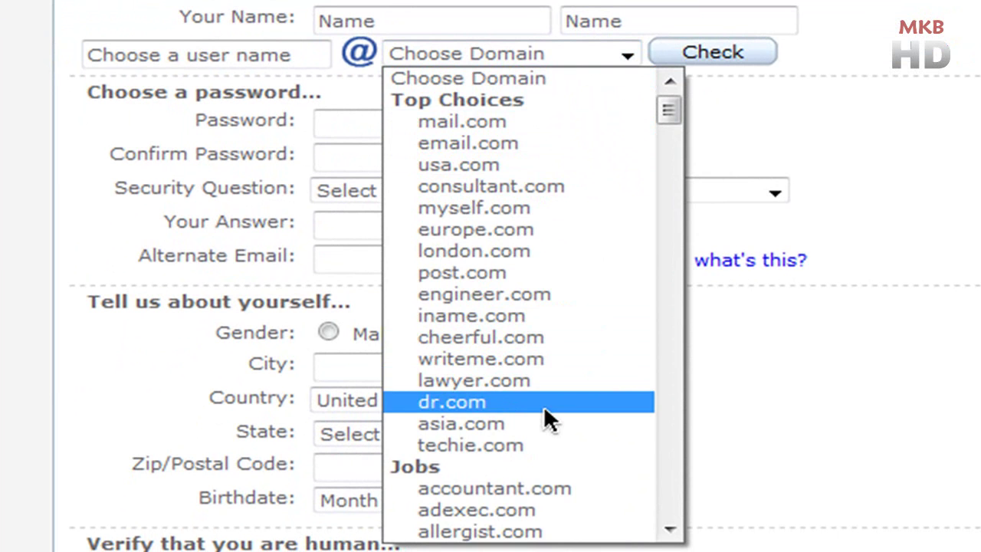
# Browse the state, Fun/Miscellaneous and profession domains, then close the list without choosing
pyautogui.scroll(-4, 544, 405)
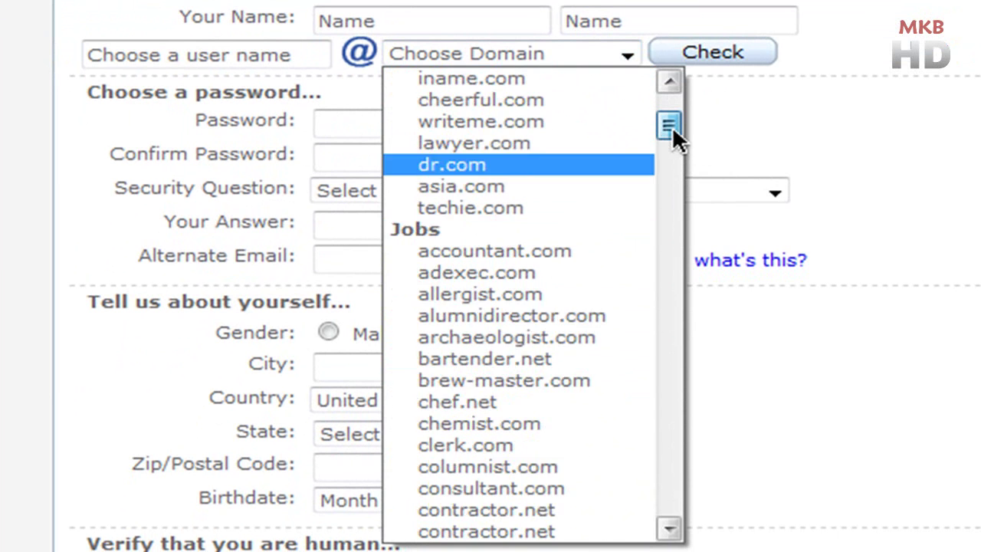
pyautogui.moveTo(671, 125); pyautogui.dragTo(672, 293)
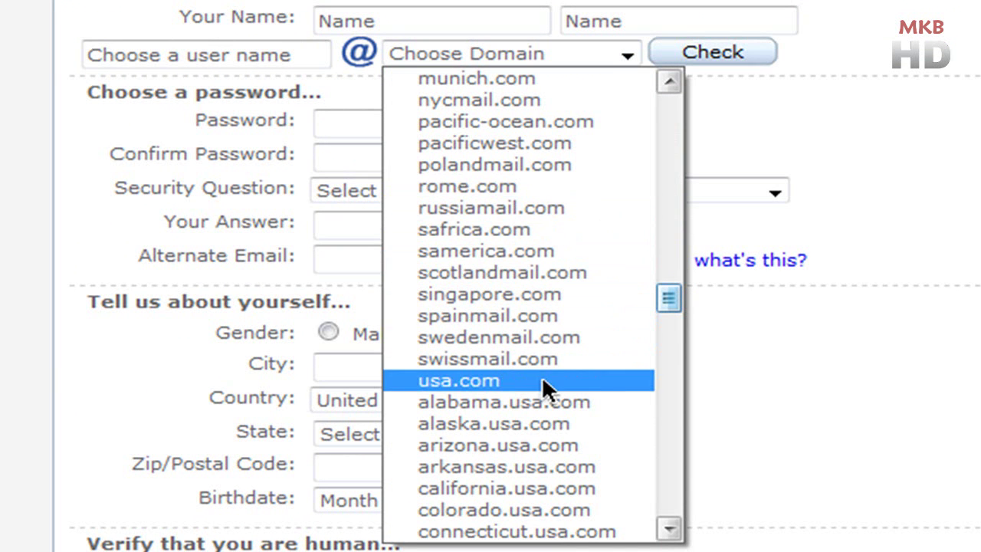
pyautogui.moveTo(657, 315); pyautogui.dragTo(660, 400)
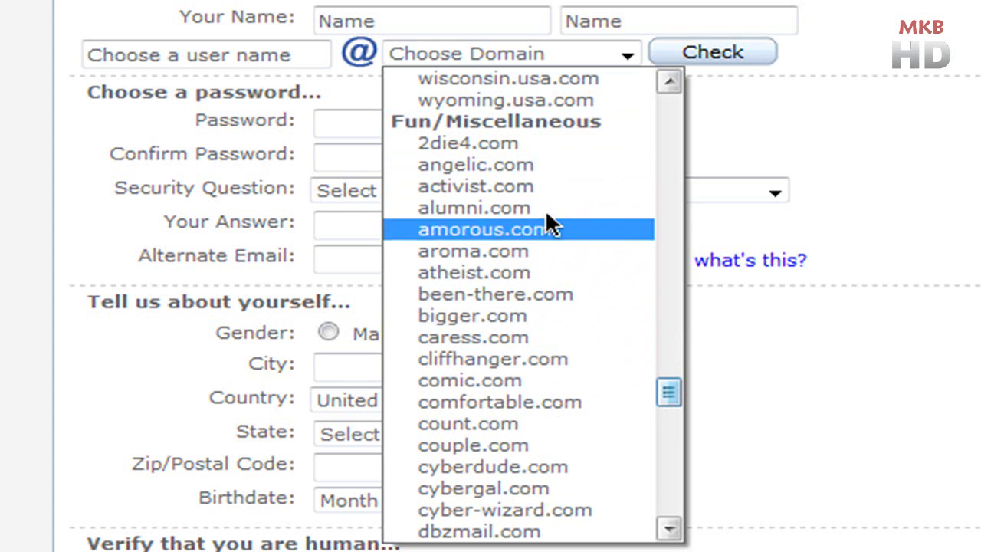
pyautogui.moveTo(665, 380); pyautogui.dragTo(665, 101)
pyautogui.click(904, 90)
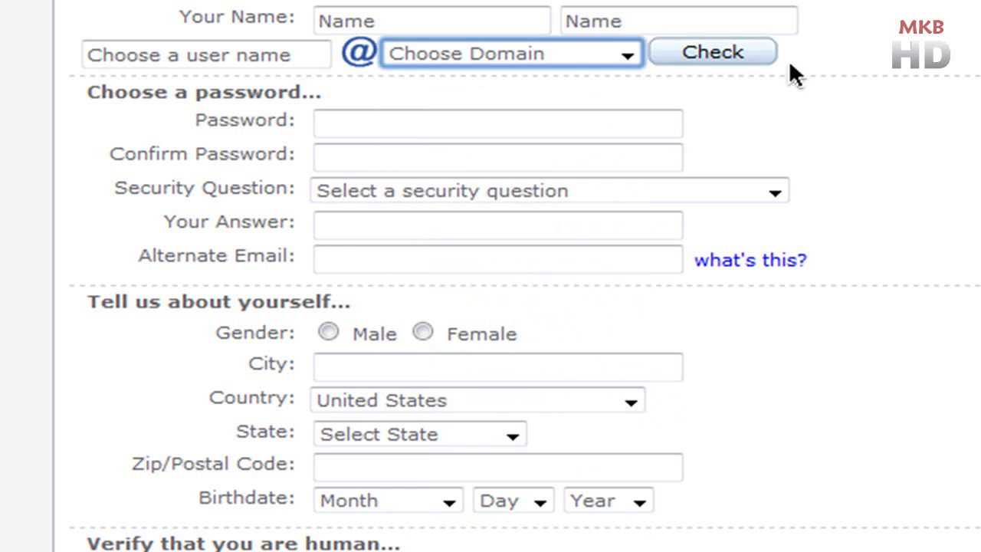
# Select the mail.com domain and confirm username USERSTUFF is available
pyautogui.click(595, 51)
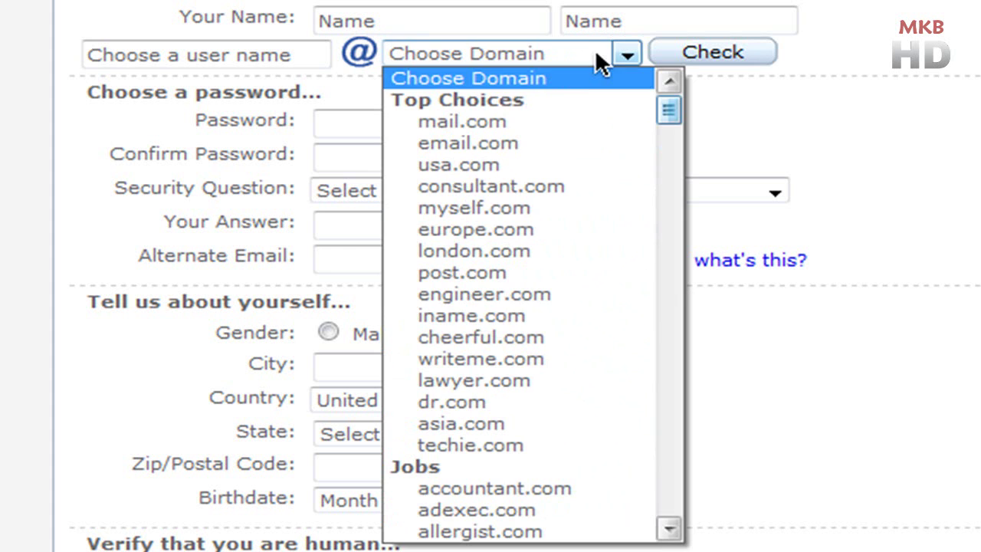
pyautogui.click(576, 121)
pyautogui.click(719, 58)
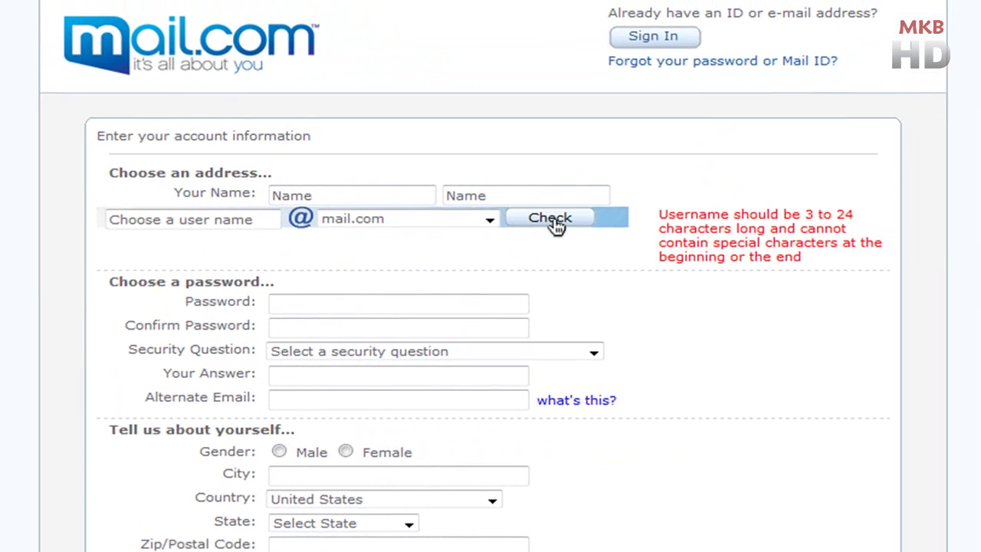
pyautogui.click(215, 219)
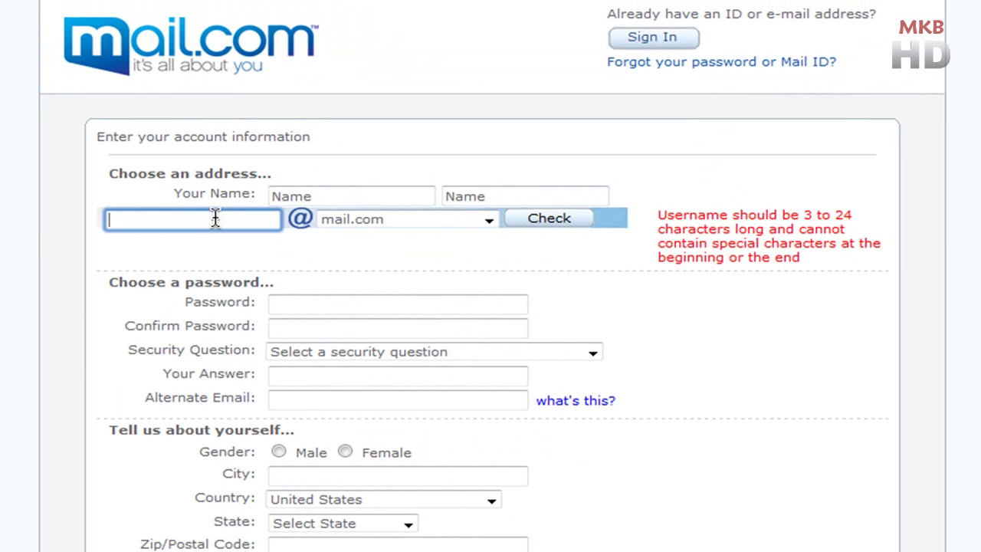
pyautogui.write('USERSTUFF')
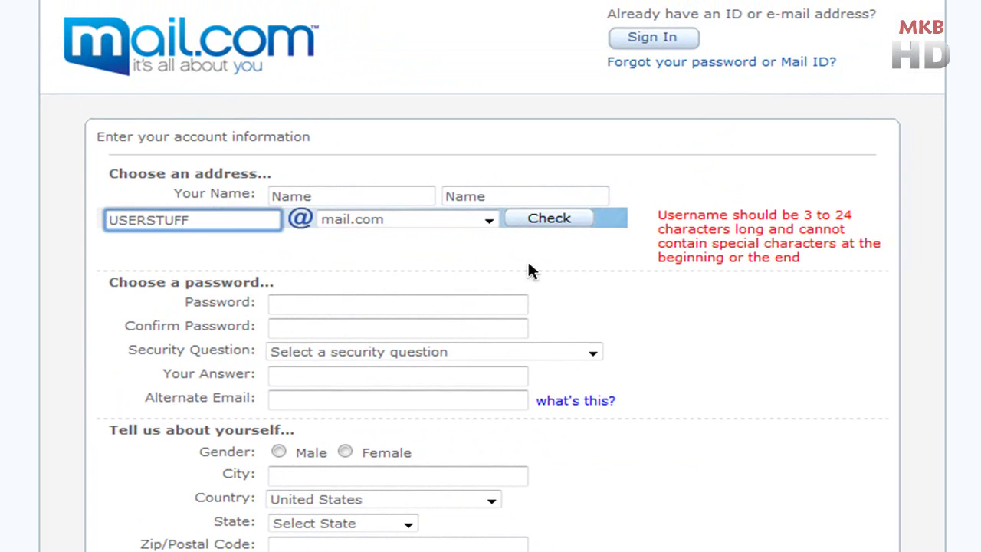
pyautogui.click(540, 220)
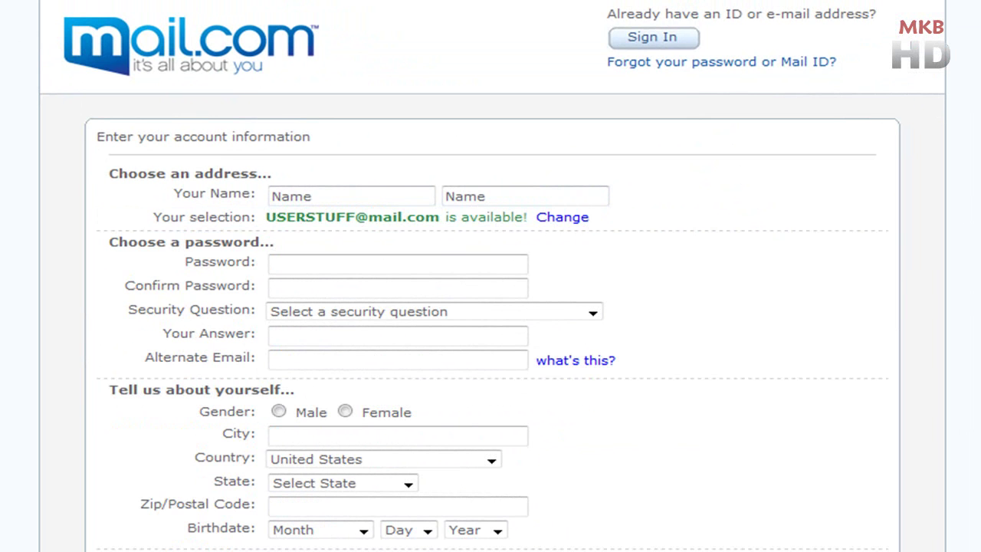
# Look over the captcha area, then leave the signup page and close the browser
pyautogui.scroll(-3, 490, 275)
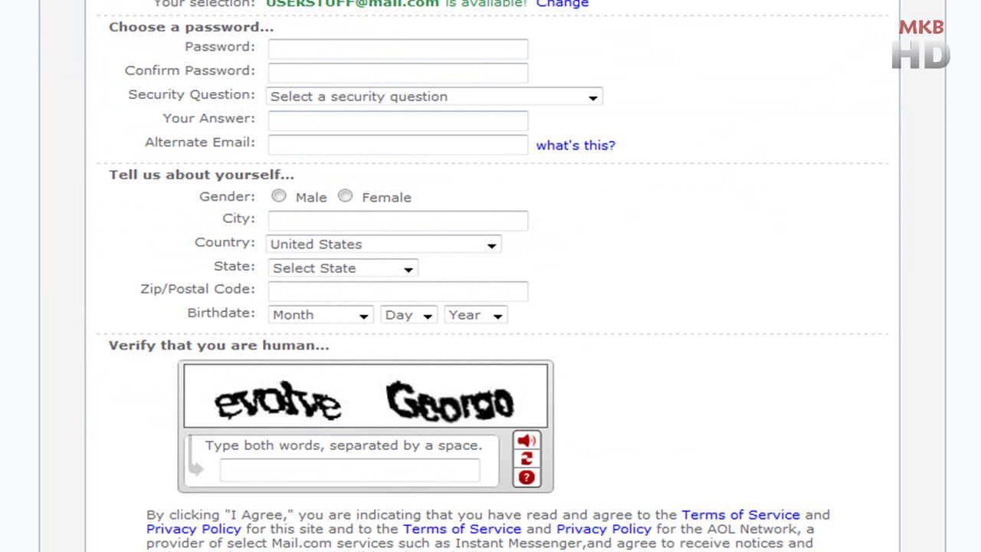
pyautogui.scroll(3, 491, 276)
pyautogui.scroll(-3, 884, 190)
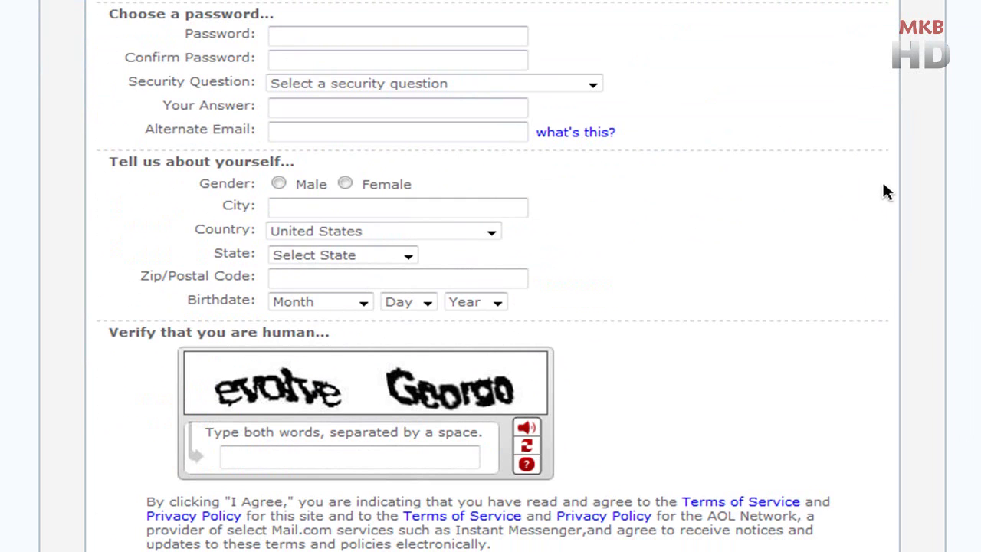
pyautogui.scroll(3, 885, 198)
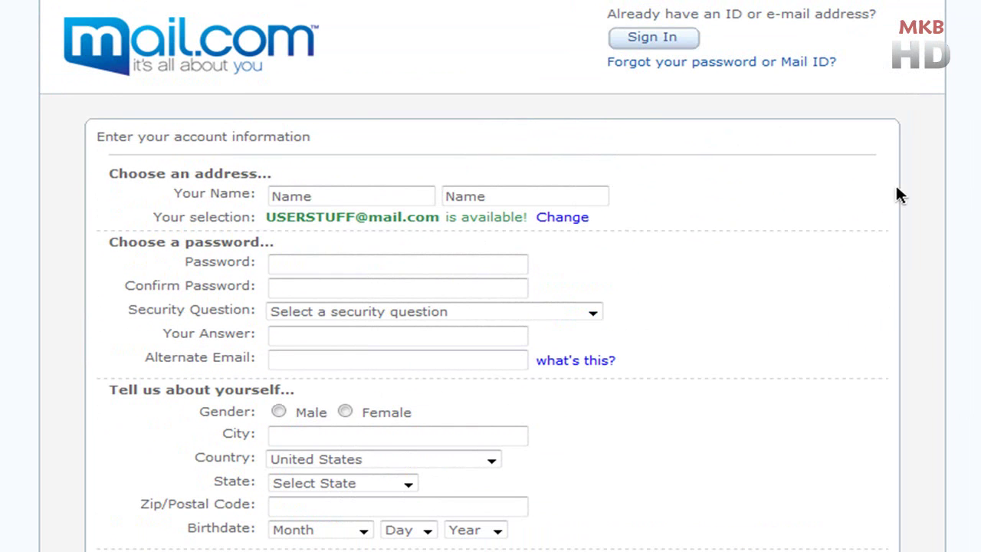
pyautogui.click(224, 48)
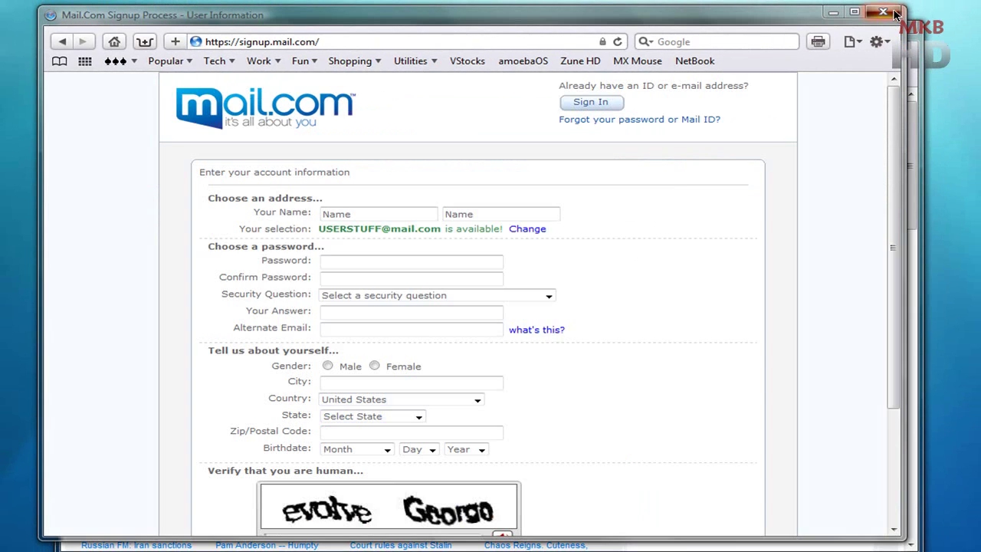
pyautogui.click(883, 12)
pyautogui.click(547, 322)
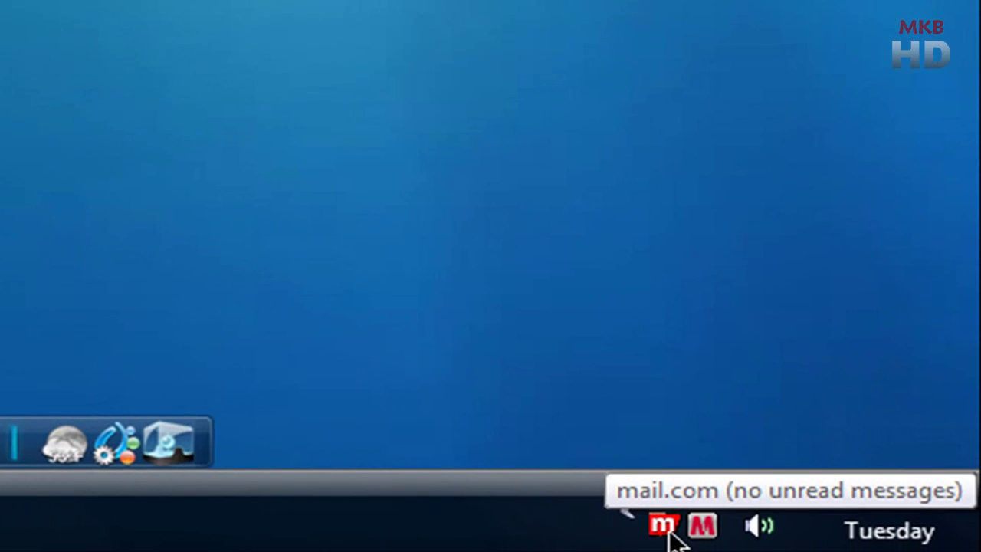
# Open Account... from the mail.com tray icon and log in with the saved account details
pyautogui.rightClick(668, 529)
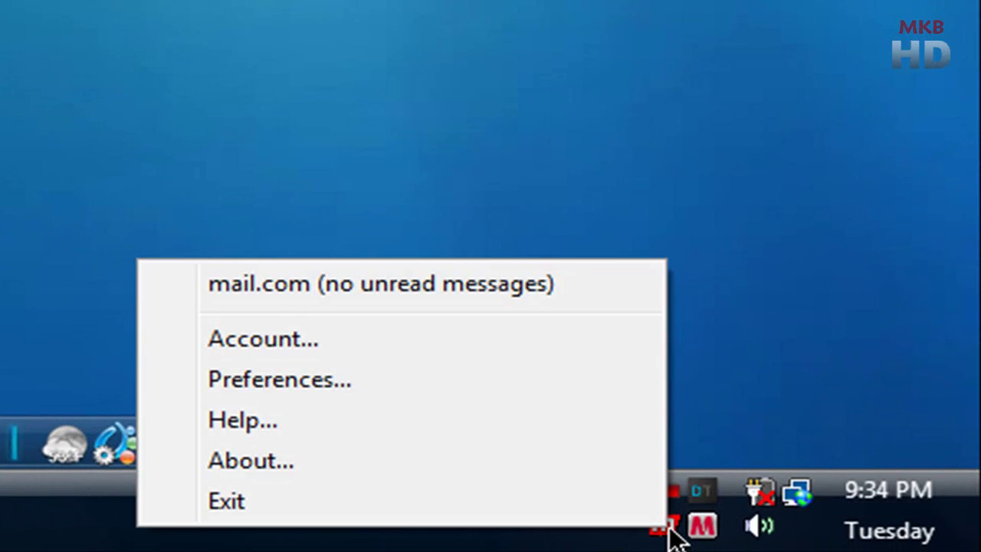
pyautogui.click(368, 343)
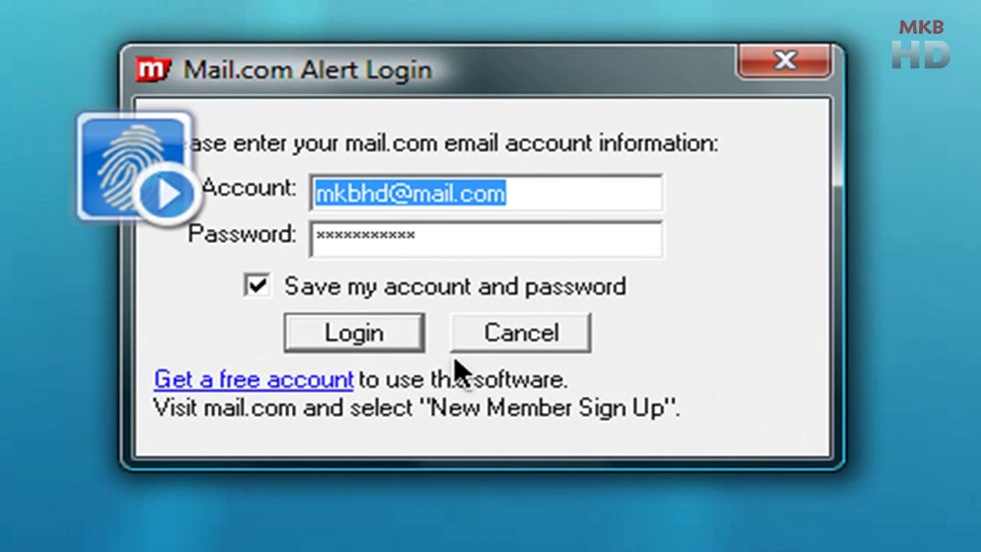
pyautogui.click(281, 277)
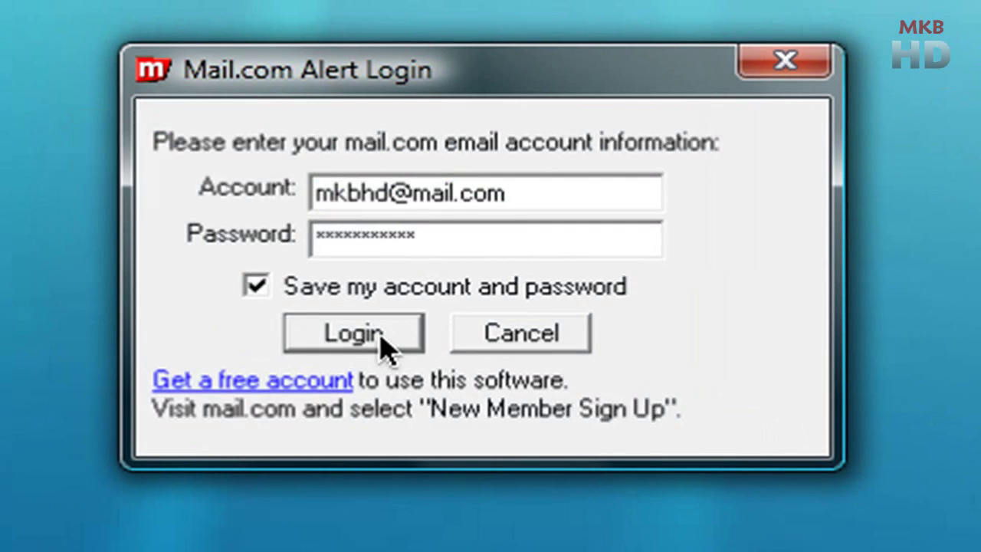